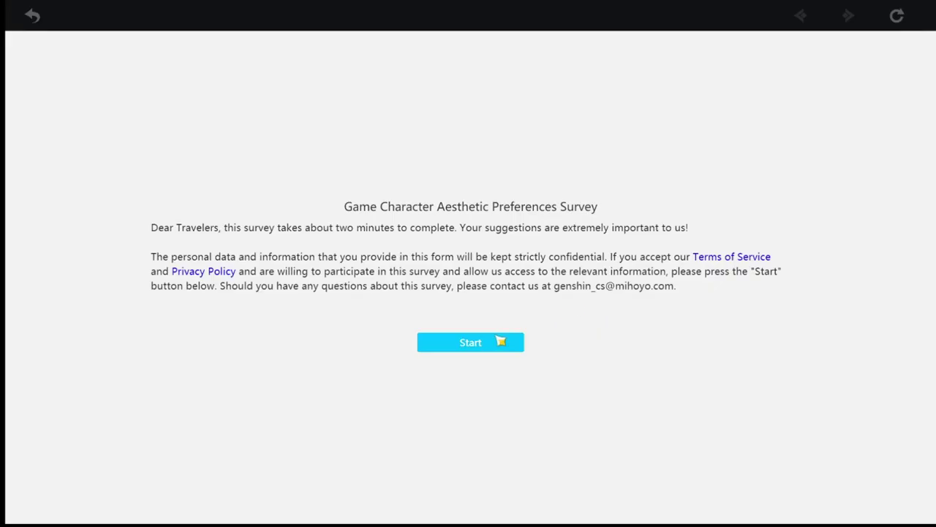
Start the survey and give 1999 as the birth year
click(500, 341)
click(360, 203)
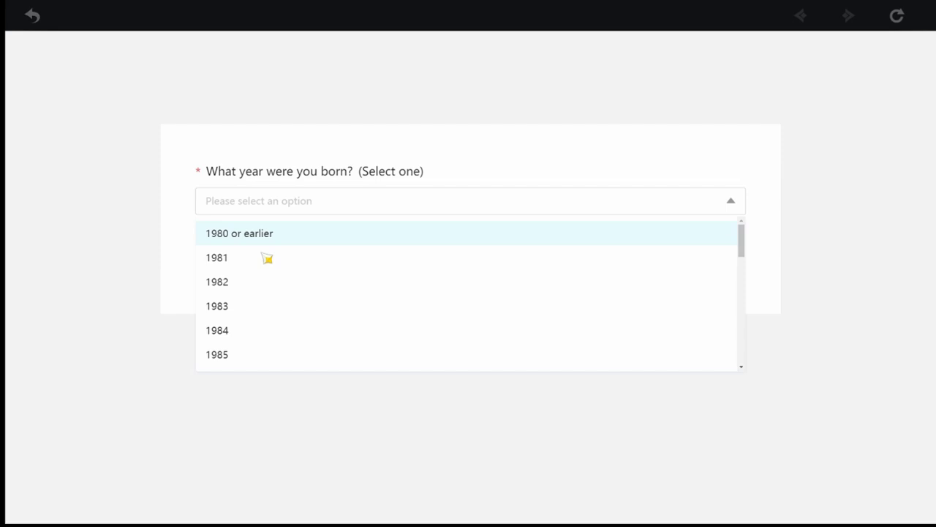
scroll(274, 275, down, 5)
scroll(278, 272, down, 3)
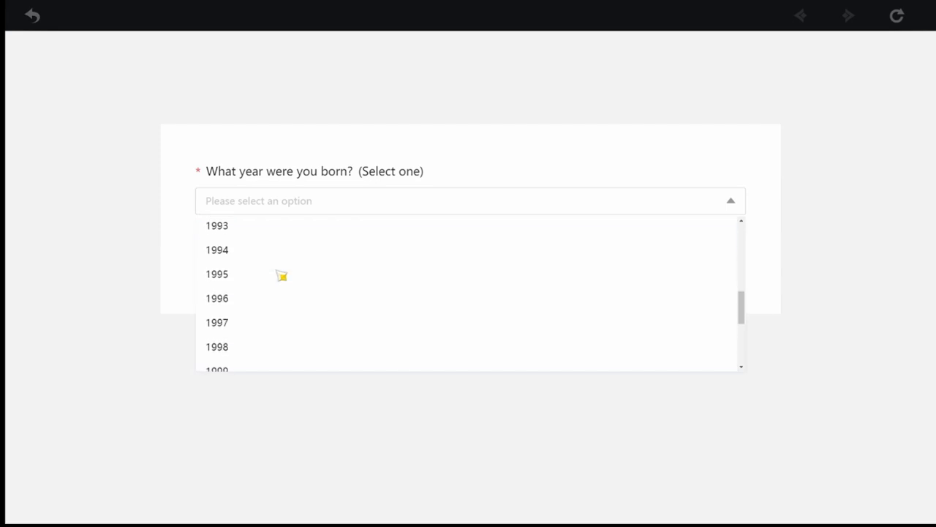
click(240, 293)
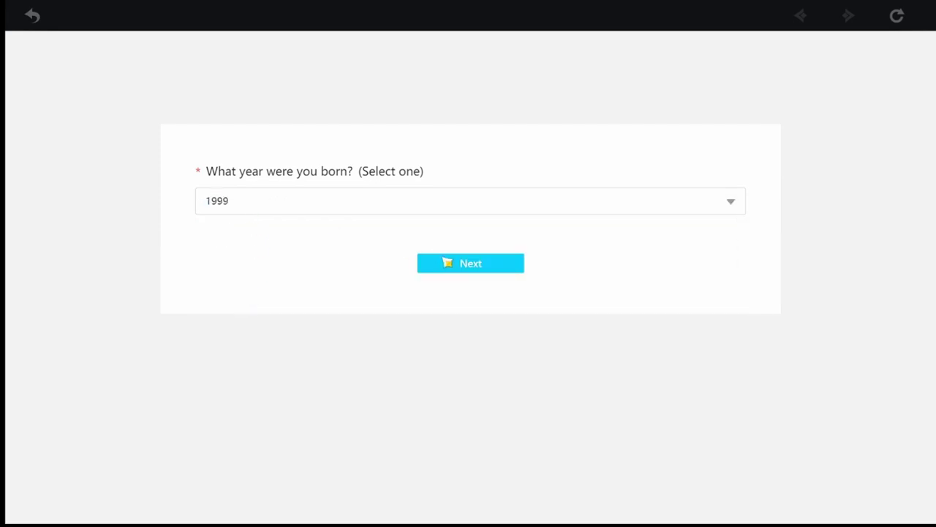
Answer the gender question with Male and continue to the recently-used characters question
click(464, 264)
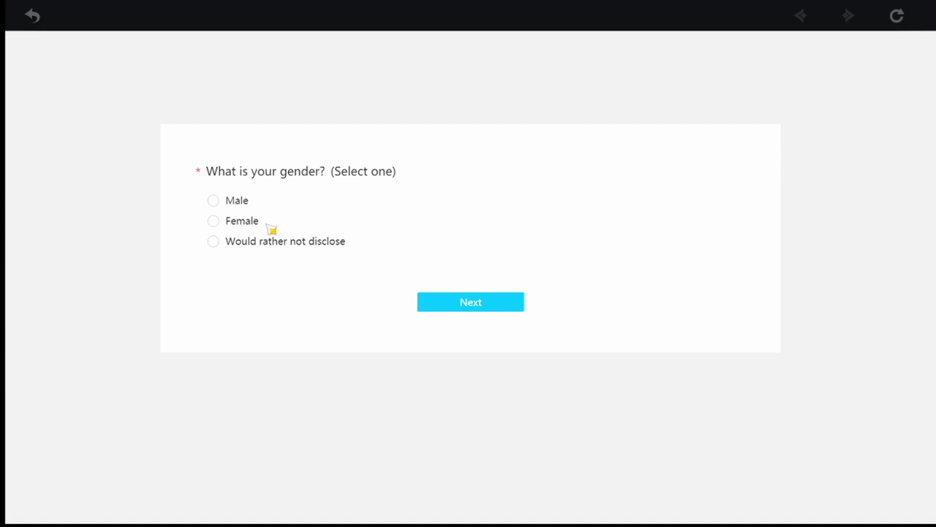
click(242, 222)
click(249, 204)
click(512, 307)
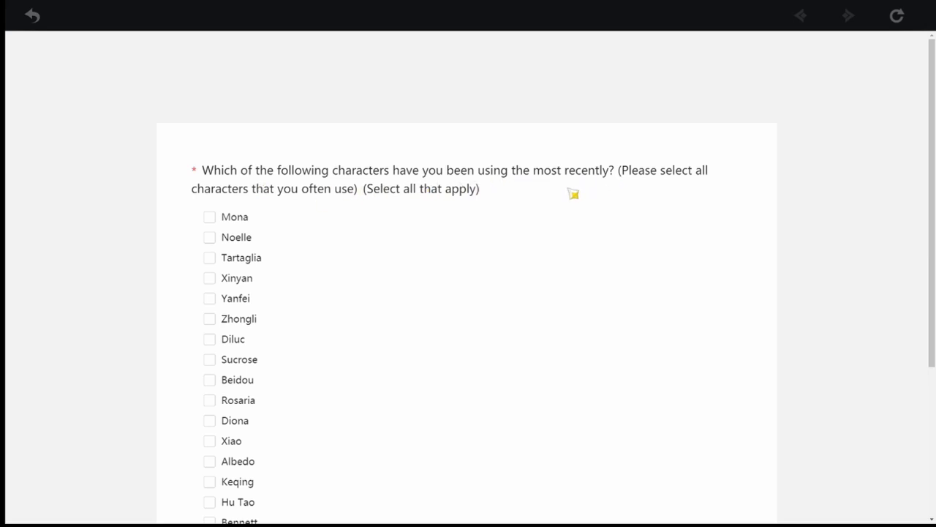
Tick Noelle, Tartaglia, Yanfei, Sucrose, Beidou, Rosaria, Diona, Hu Tao and Bennett, then continue
click(232, 241)
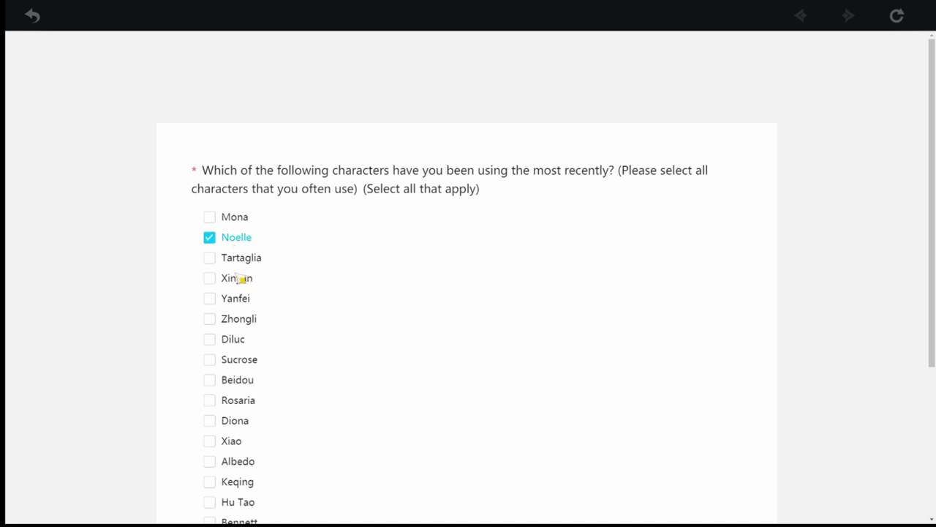
click(237, 258)
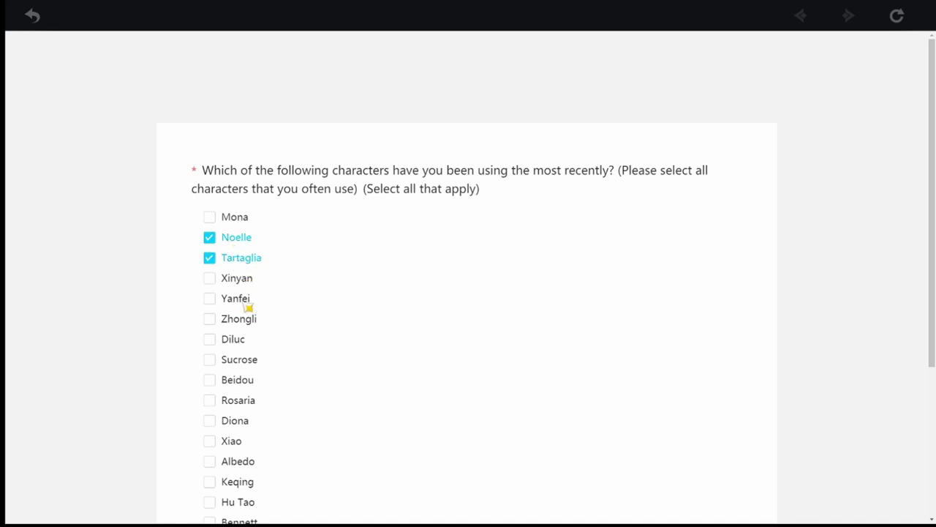
click(246, 304)
scroll(263, 293, down, 1)
click(241, 285)
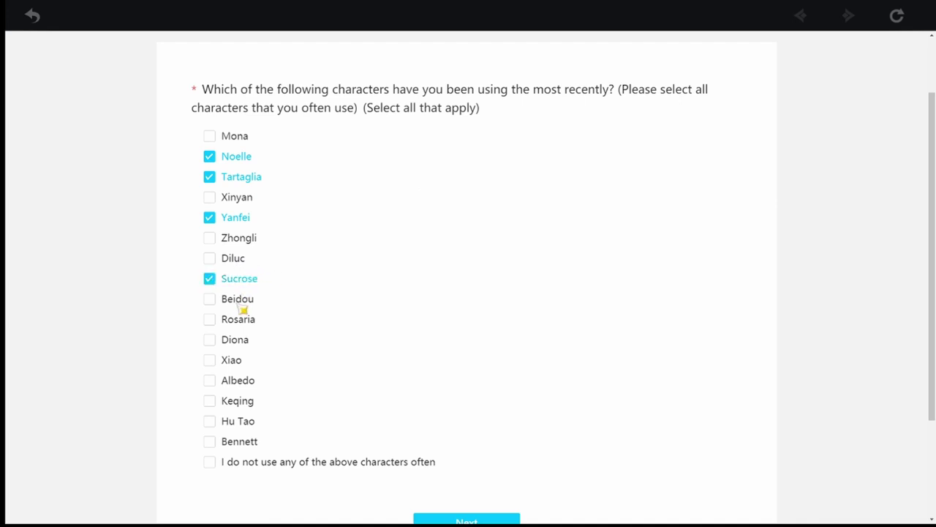
click(241, 302)
click(244, 322)
click(244, 344)
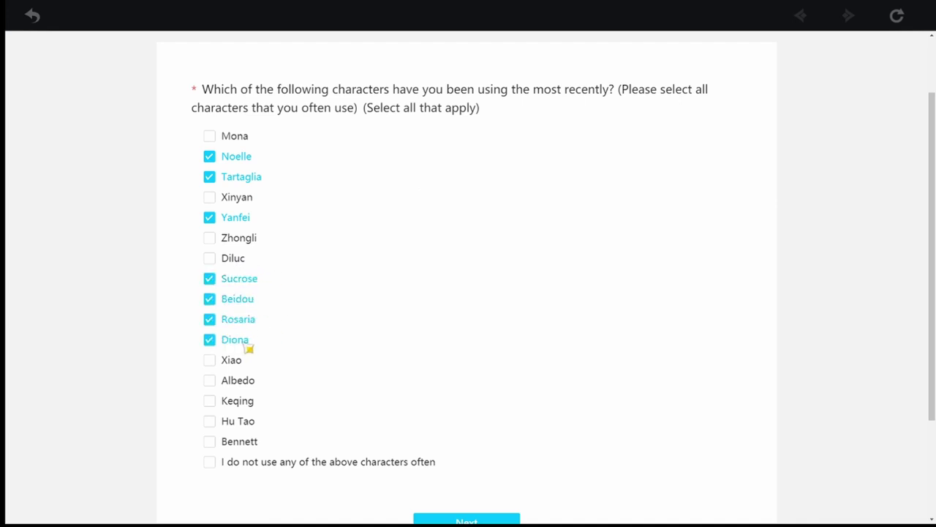
click(245, 424)
click(241, 444)
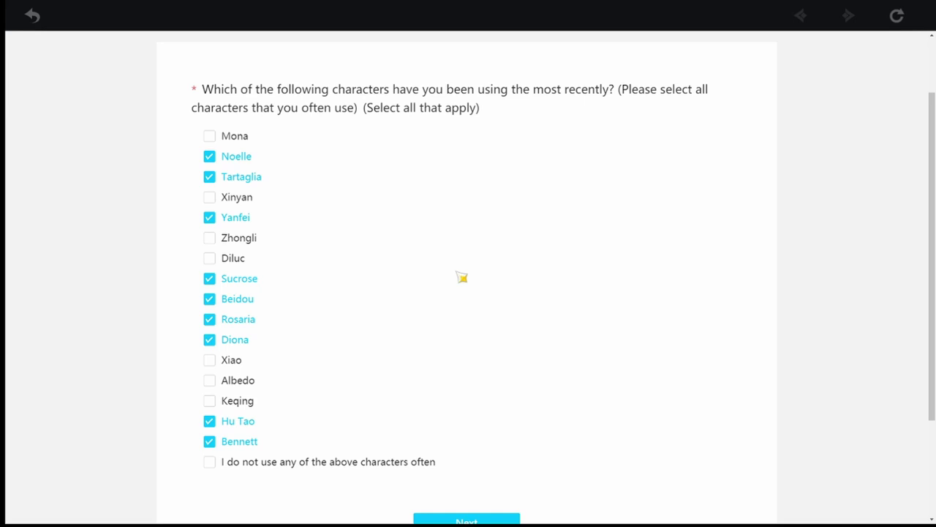
click(477, 521)
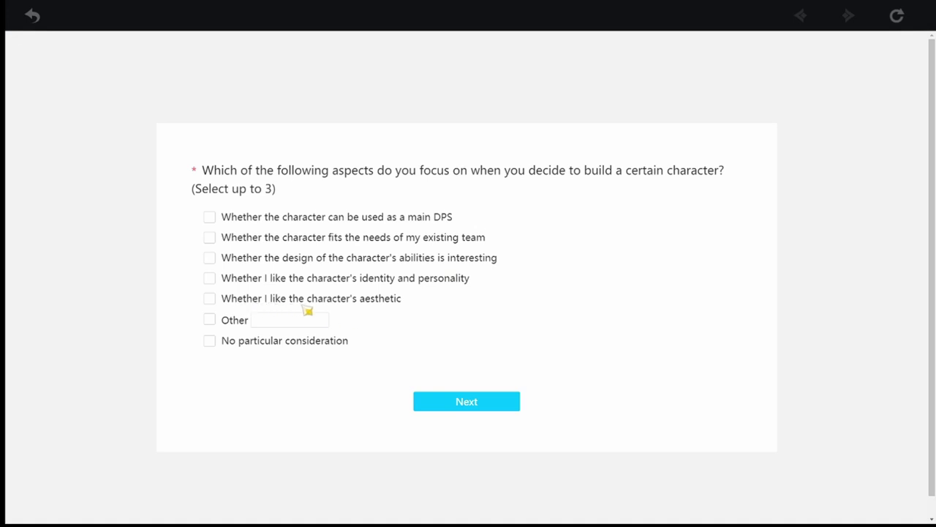
Tick aesthetic, identity and personality, and ability design; main DPS is refused as a fourth
click(245, 301)
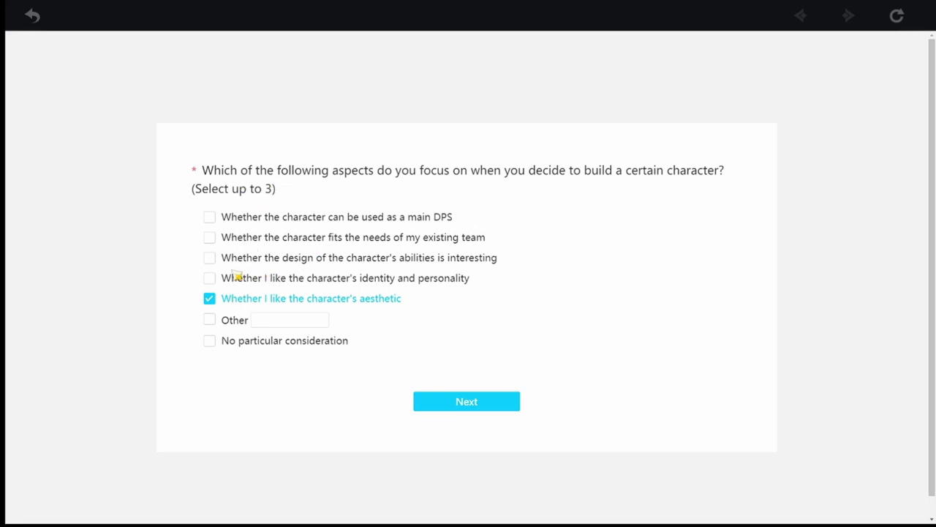
click(238, 277)
click(299, 260)
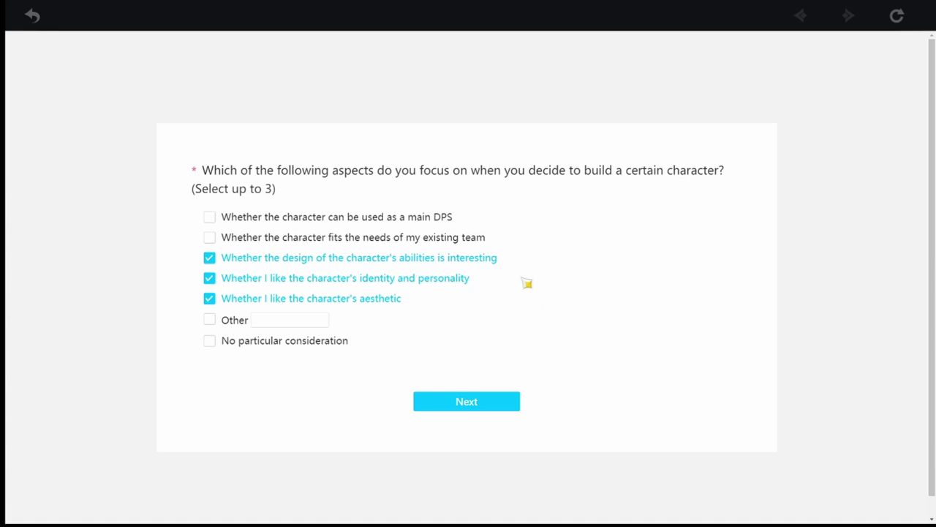
click(431, 218)
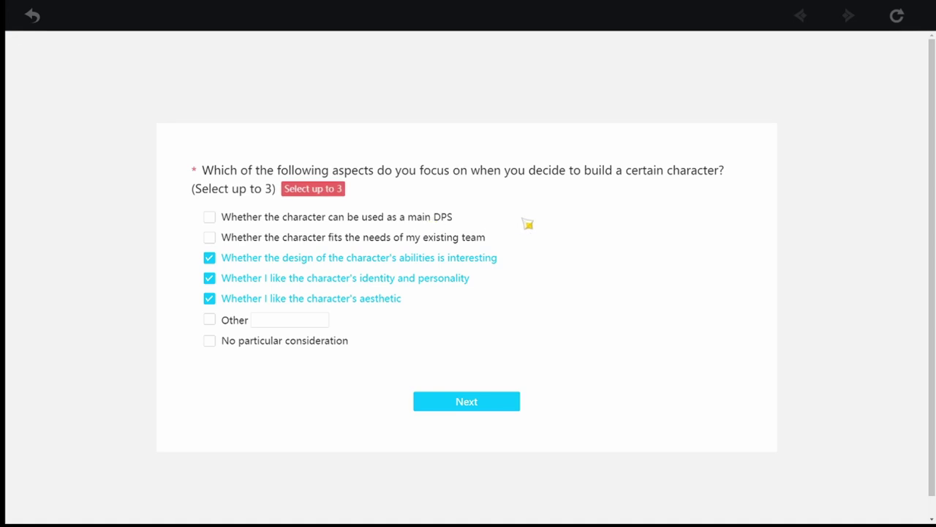
Advance to the character appearance rating grid and look over the listed characters
click(505, 404)
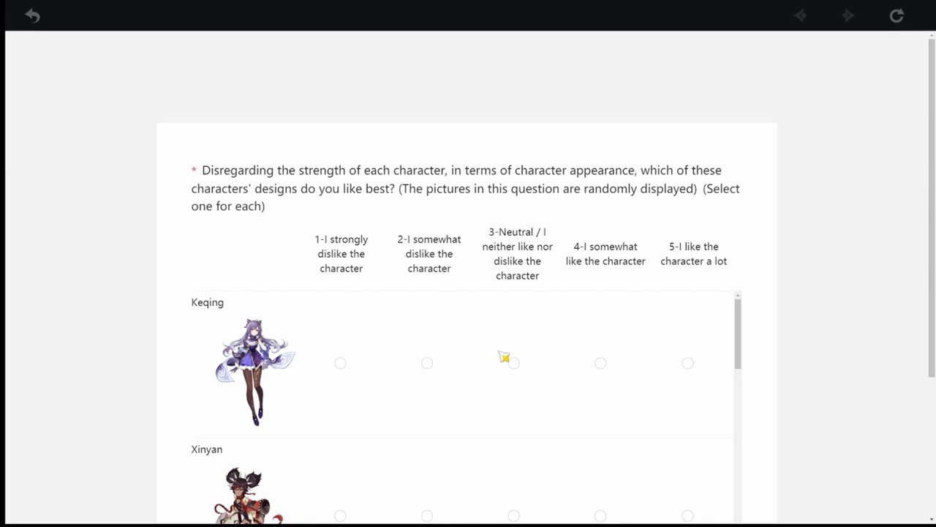
scroll(716, 231, down, 2)
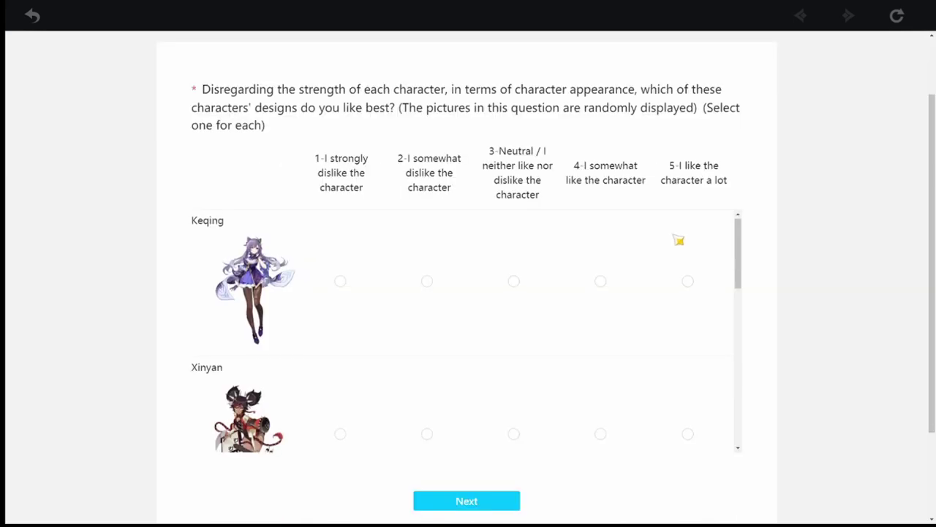
scroll(408, 299, down, 10)
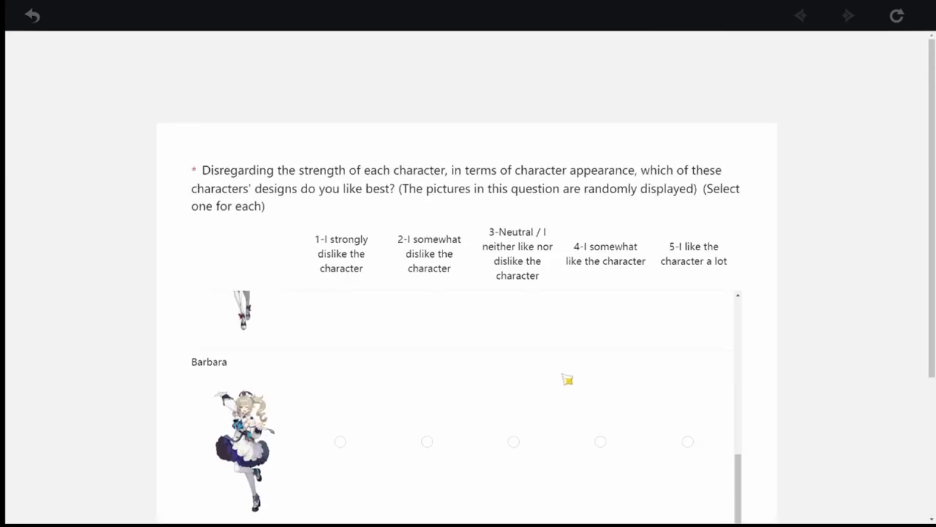
scroll(564, 378, up, 10)
scroll(805, 287, down, 1)
scroll(811, 267, up, 1)
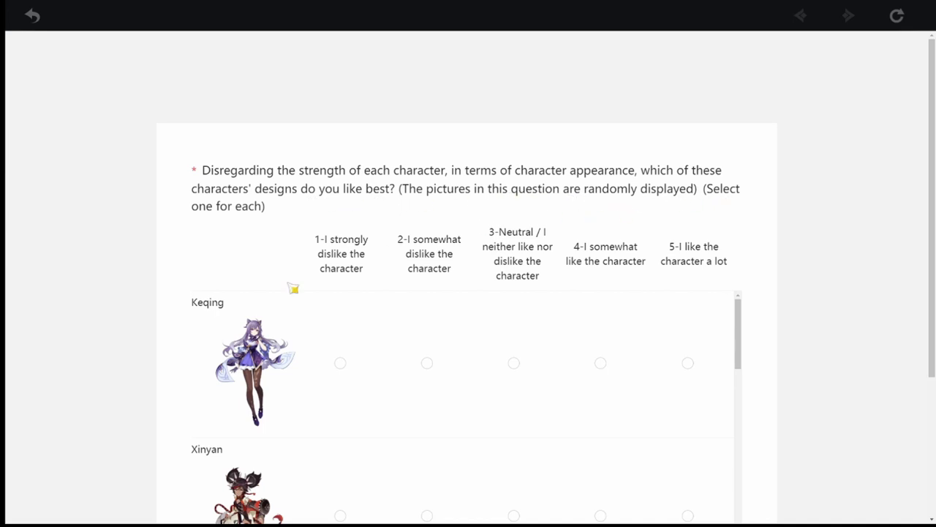
scroll(234, 351, down, 15)
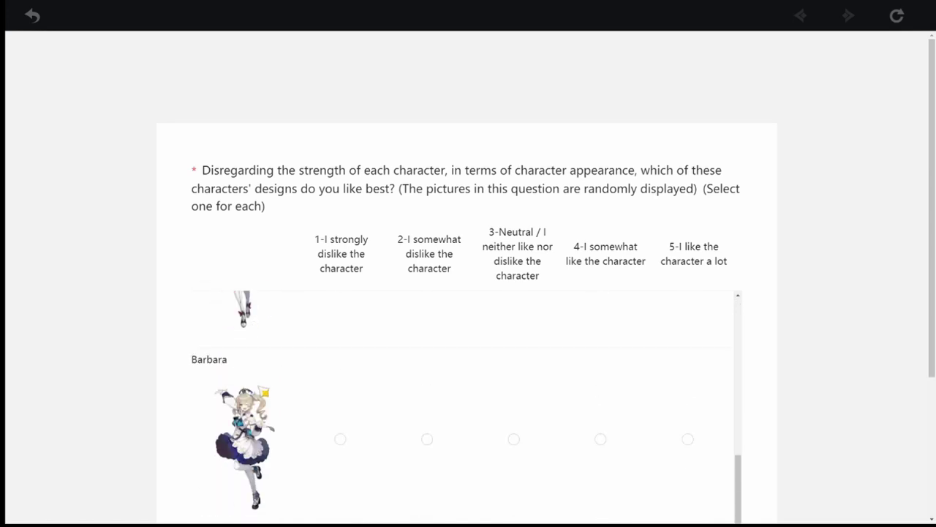
scroll(226, 318, up, 15)
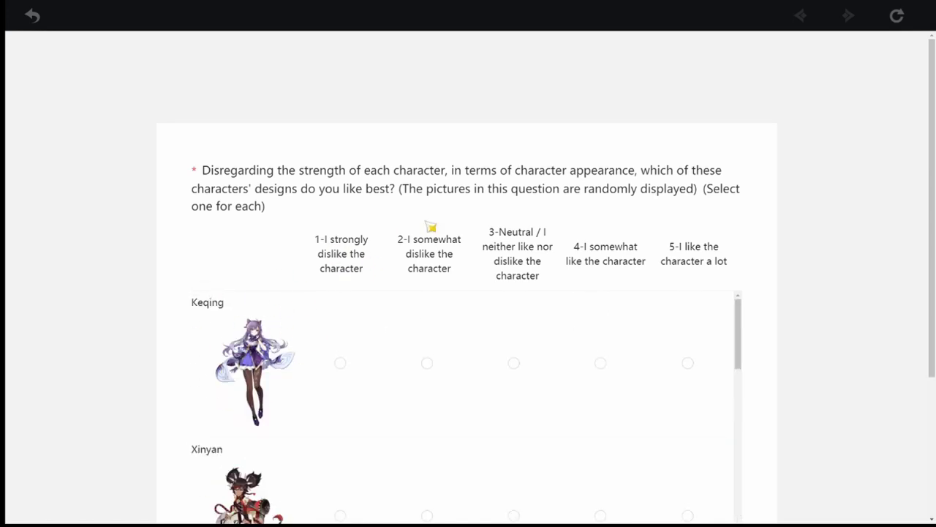
scroll(917, 270, down, 1)
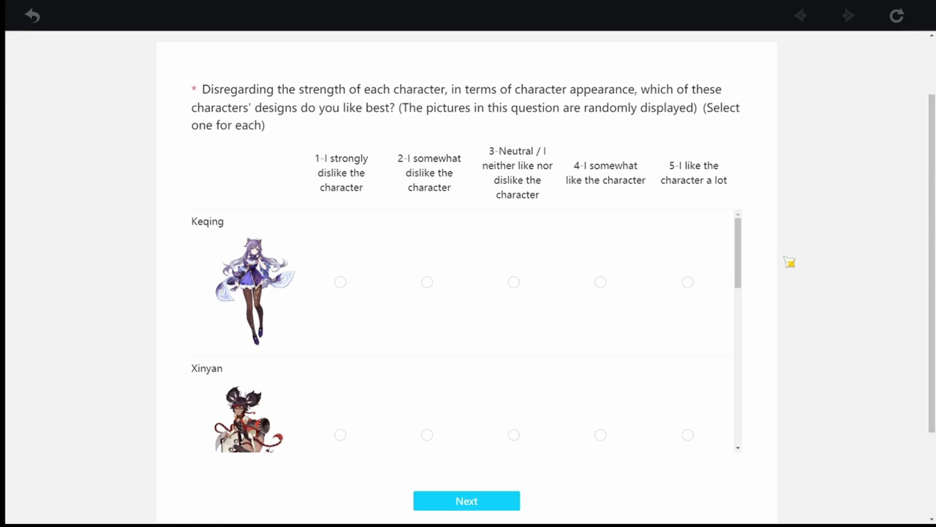
Rate Keqing, Xinyan, Razor, Noelle and Barbara as '5 - I like the character a lot'
click(695, 282)
scroll(740, 289, down, 1)
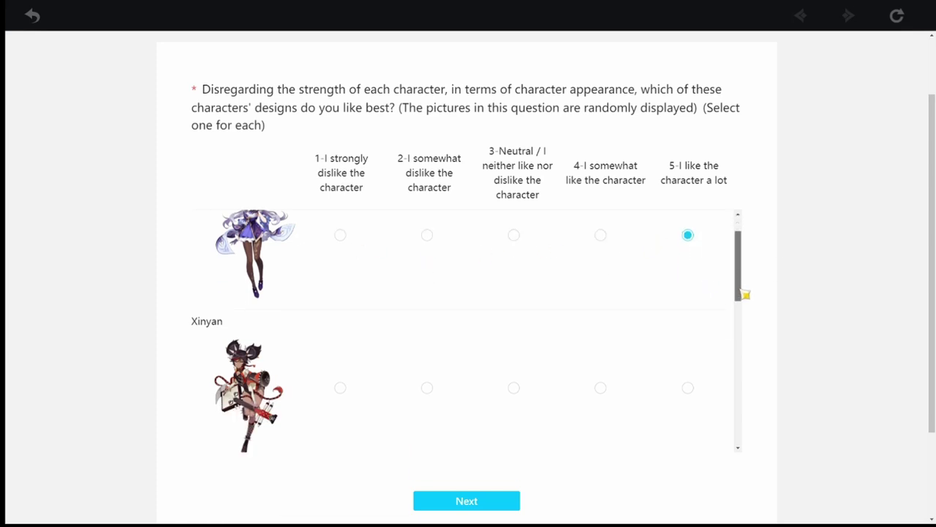
click(689, 356)
scroll(742, 315, down, 2)
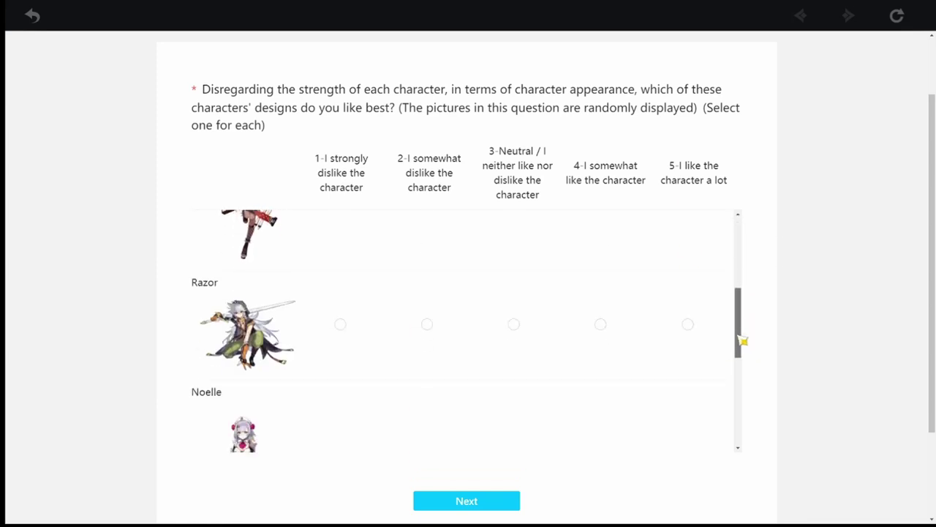
click(688, 324)
scroll(745, 373, down, 2)
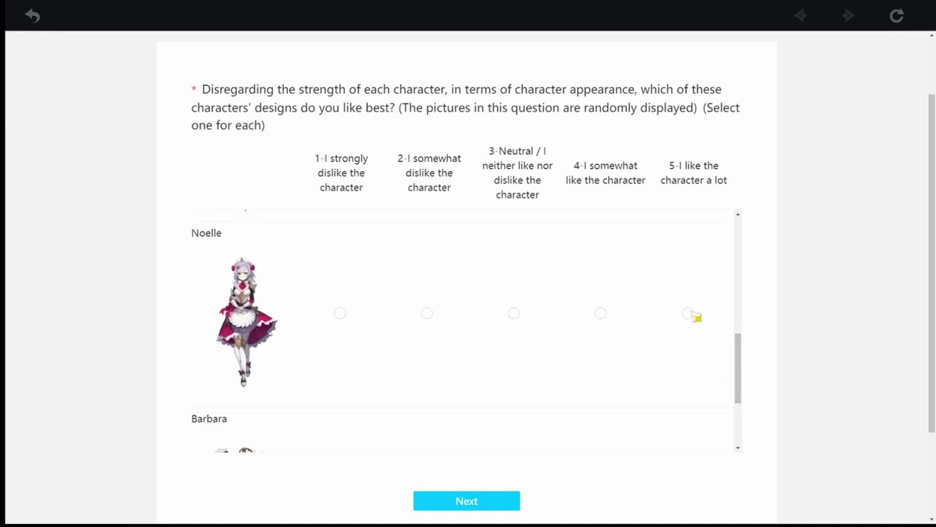
click(688, 314)
scroll(741, 372, down, 2)
click(688, 358)
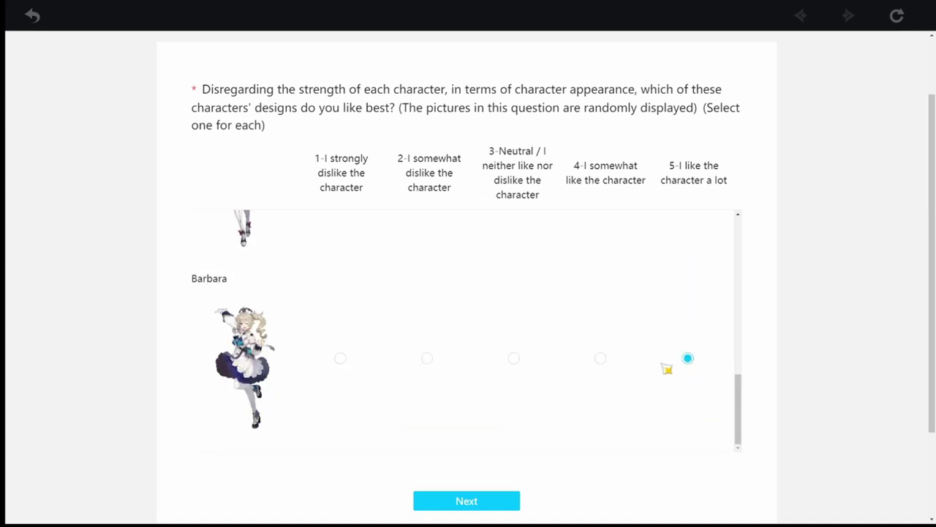
Get past the Razor and Noelle questions, then paste the Keqing comment about her cat ears and circlet
click(492, 503)
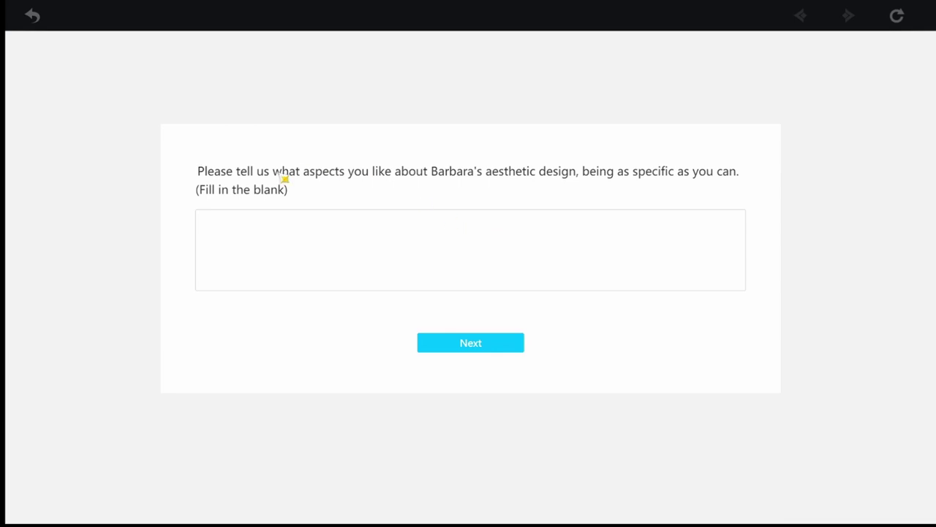
click(492, 222)
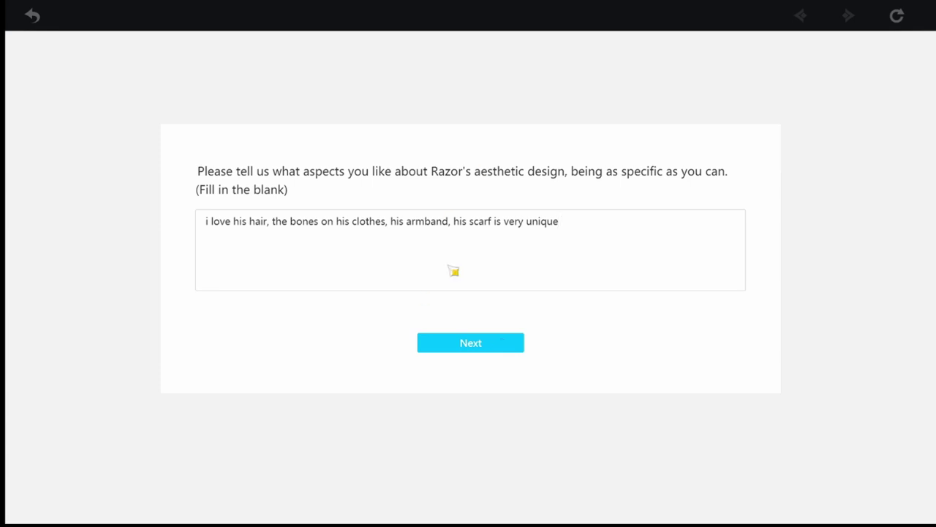
click(505, 348)
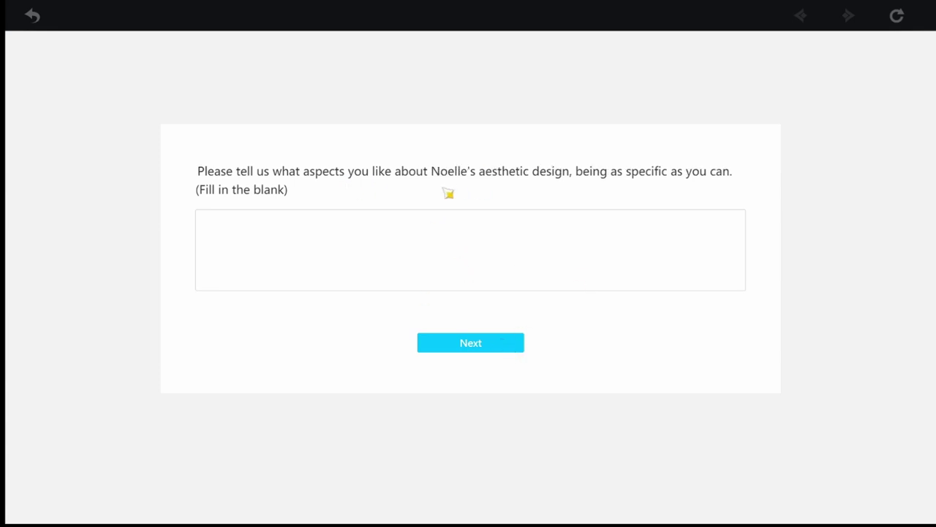
click(516, 230)
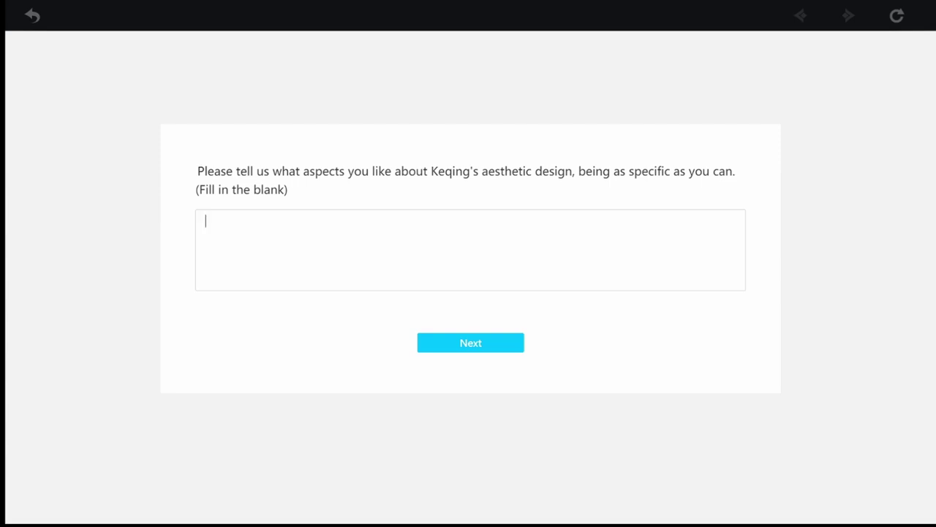
text(her cat ears, but i want to see her without cat ears, like normal let down hair. the flower circlet on her left side cat ears.)
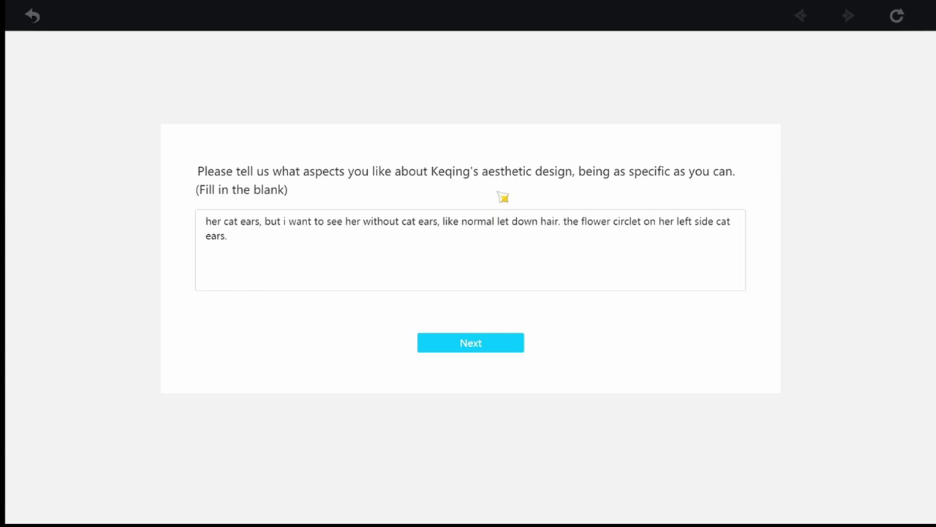
click(503, 347)
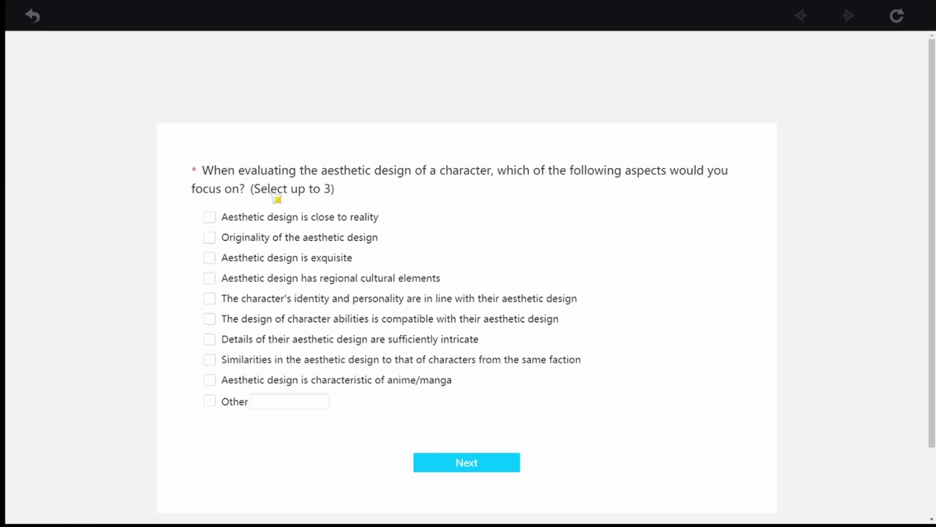
Tick Originality, regional cultural elements, and identity/personality fit, then continue
click(296, 237)
click(322, 278)
click(334, 298)
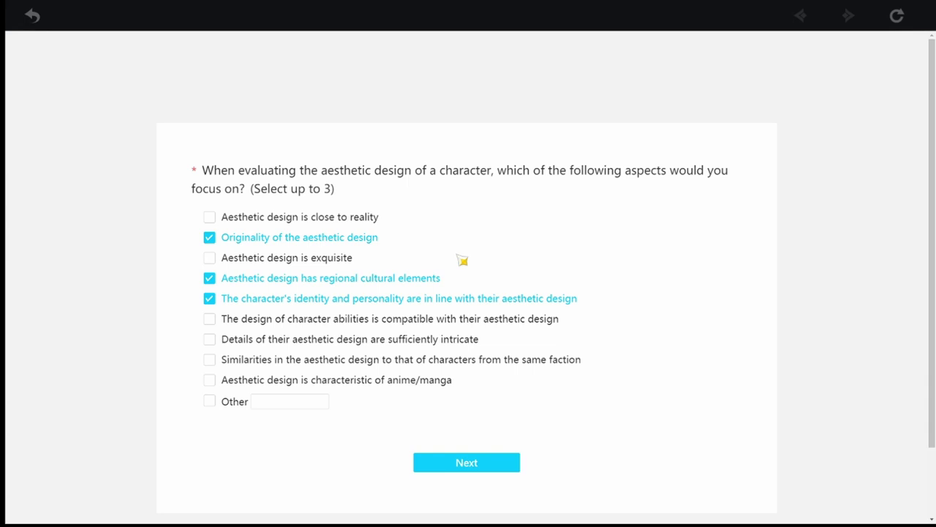
click(475, 463)
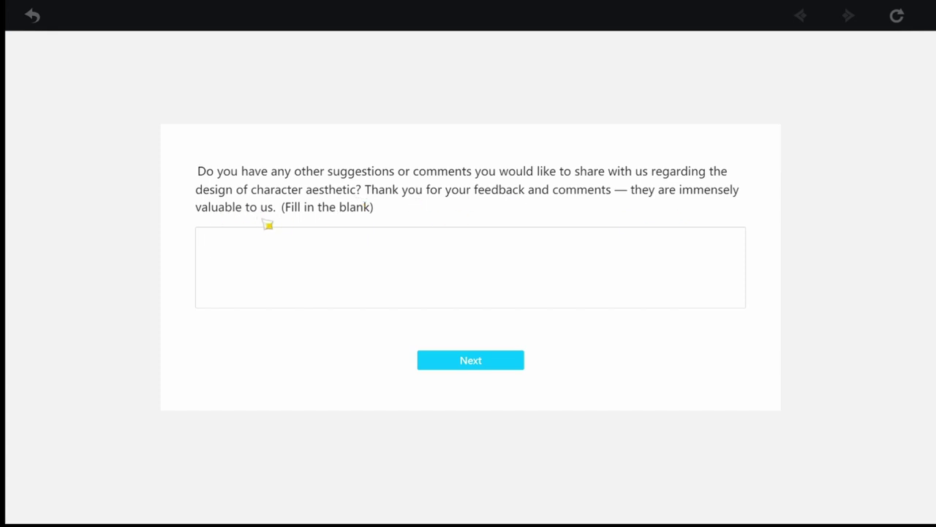
Enter the final suggestion 'Beach skins, i want amber's ludi harpastrum clothes as a skin please do that!!'
click(393, 245)
text(Beach skins,)
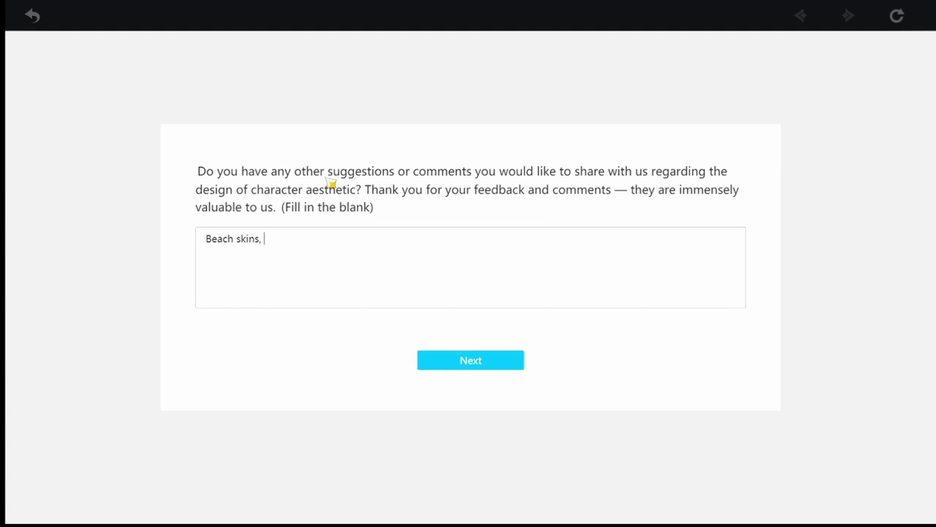
text(i want amber's ludi )
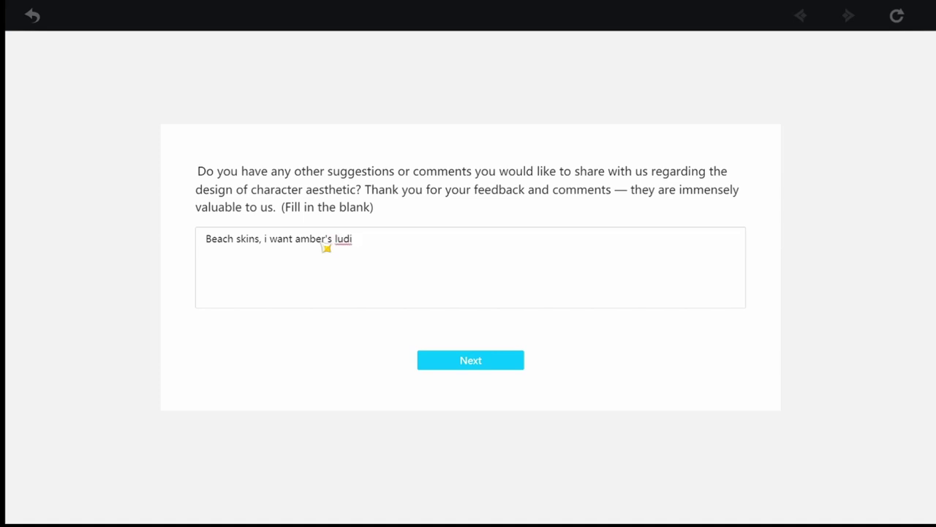
text(harpastrum)
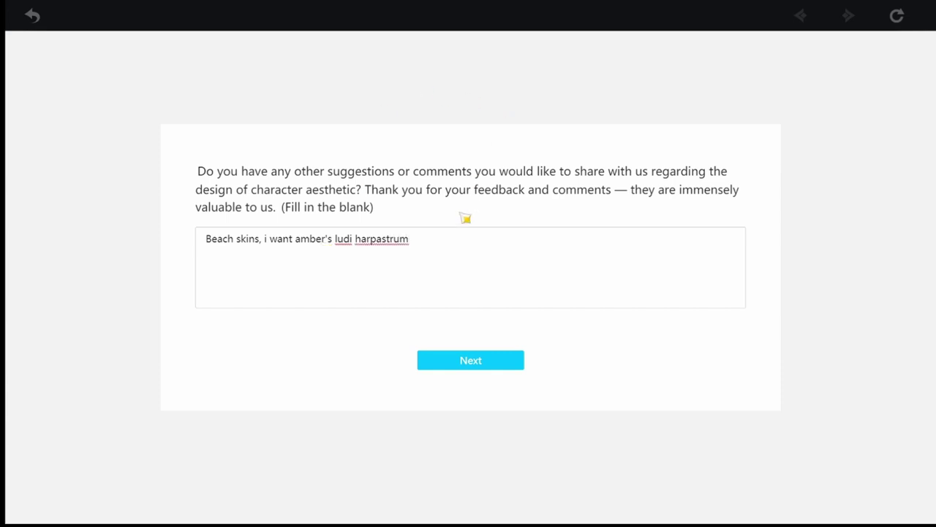
text(clothes as a skin)
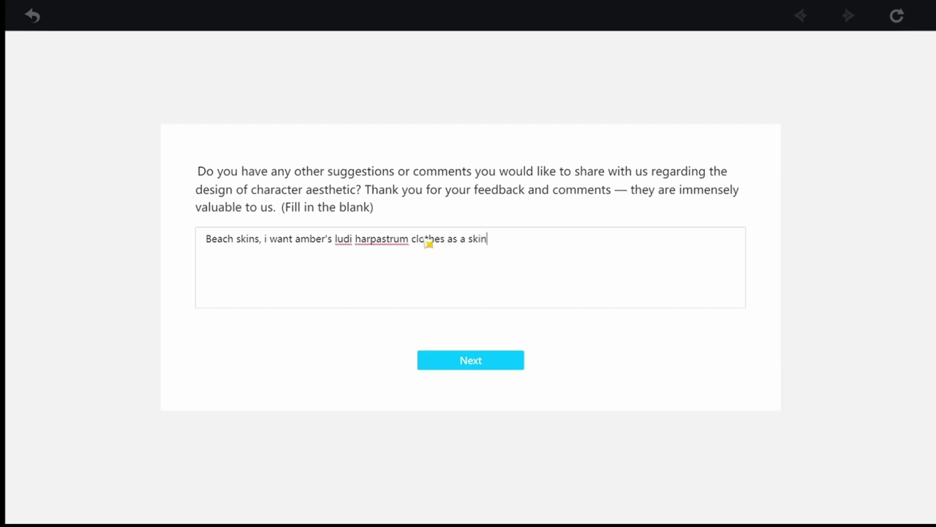
text( please do that!!)
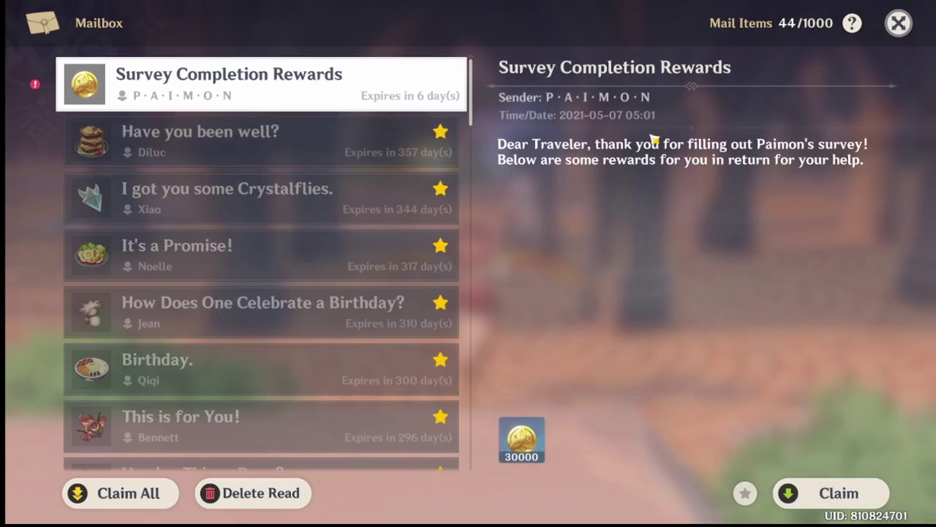
Claim the 30000 Mora from the Survey Completion Rewards mail and dismiss the Obtained notice
click(839, 493)
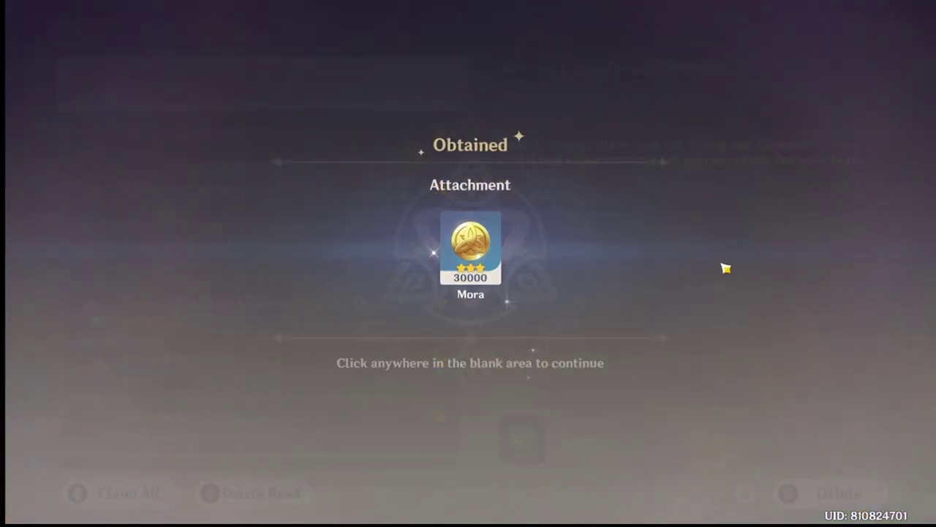
click(735, 256)
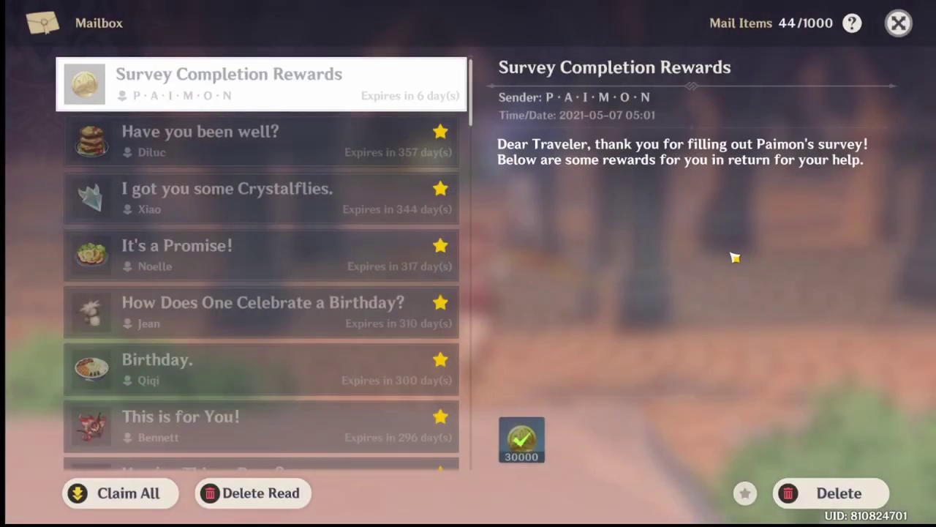
scroll(325, 366, down, 5)
scroll(325, 366, up, 10)
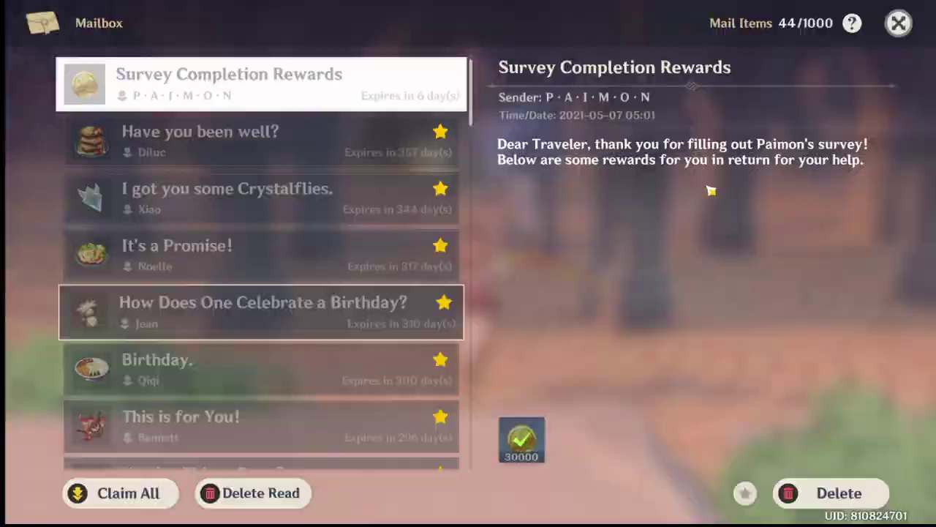
Close the mailbox and run Yanfei around Mondstadt's cathedral plaza
key(Escape)
key(w)
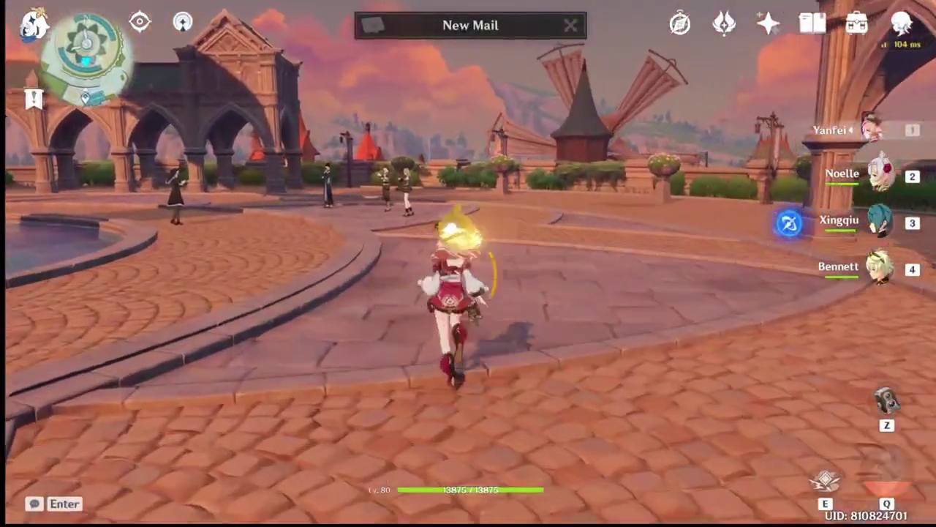
key(s)
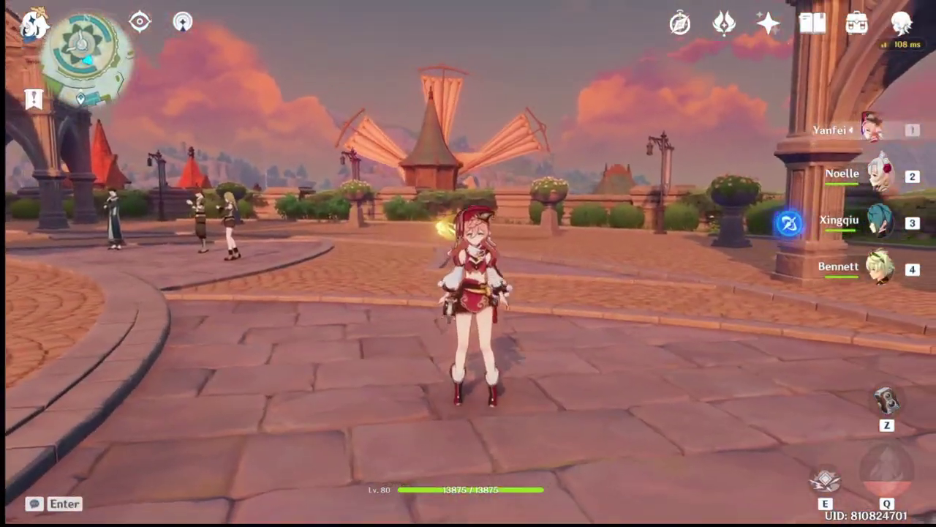
key(w)
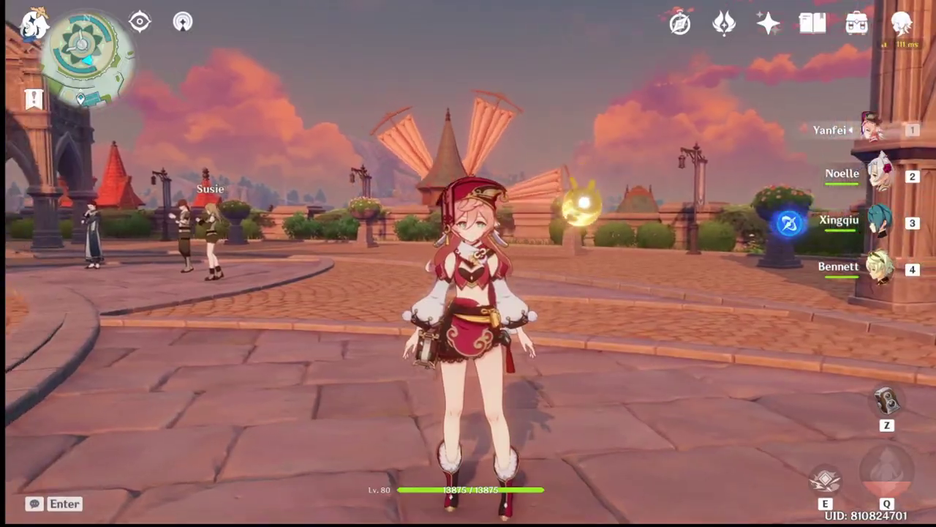
key(w)
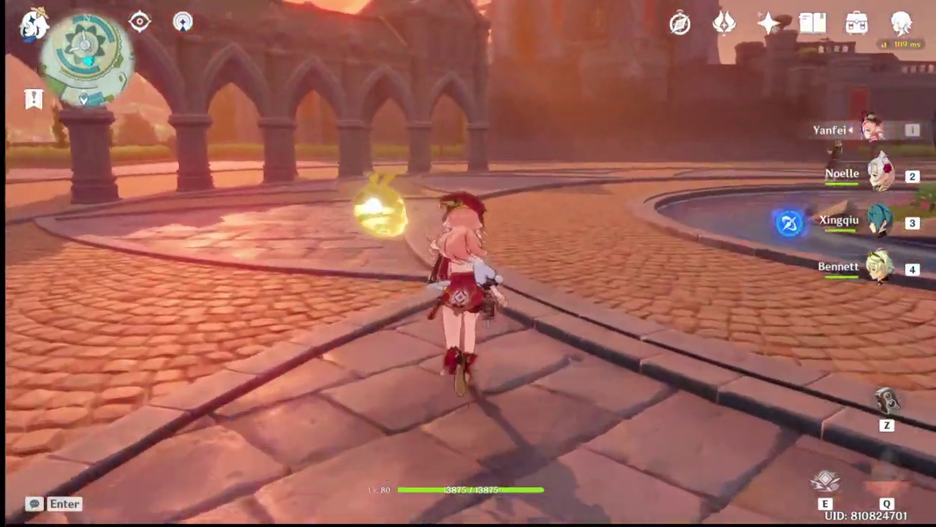
key(w)
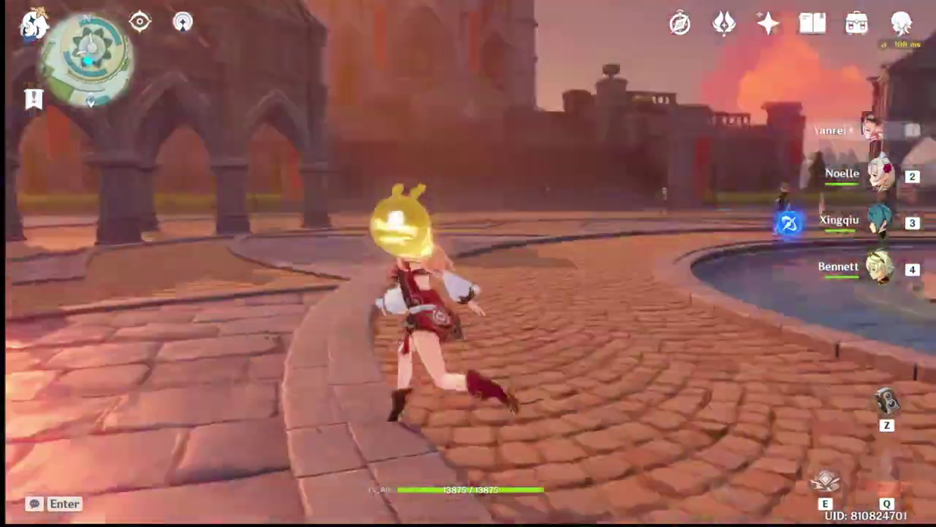
key(a)
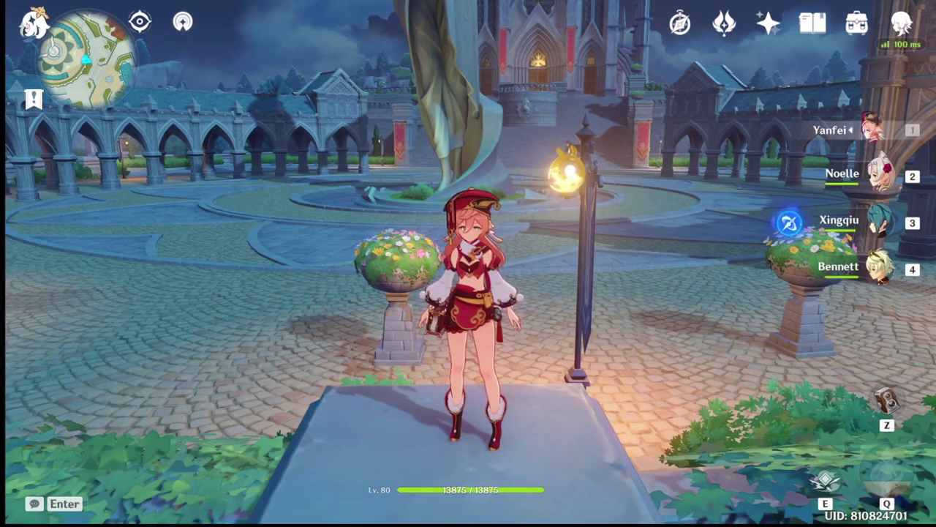
Run Yanfei to the foot of the cathedral stairs and zoom the camera in and back out
key(w)
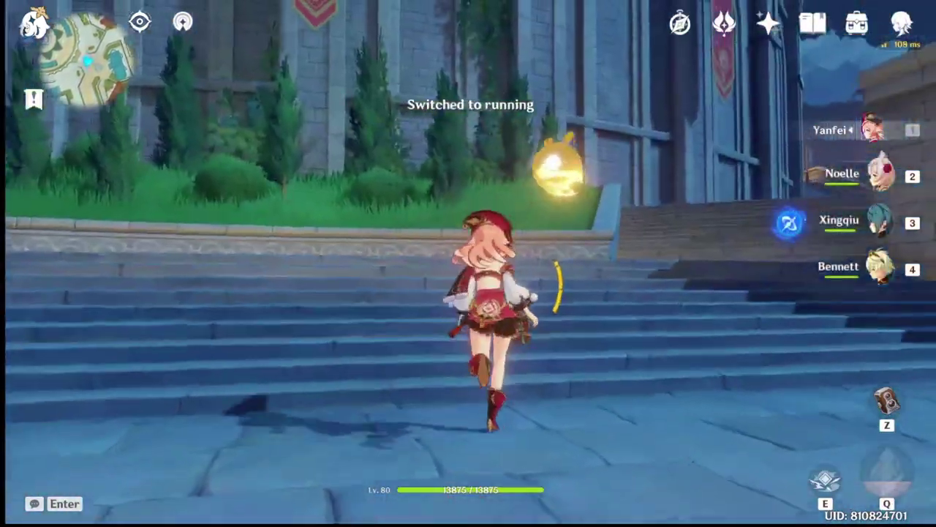
key(s)
key(s)
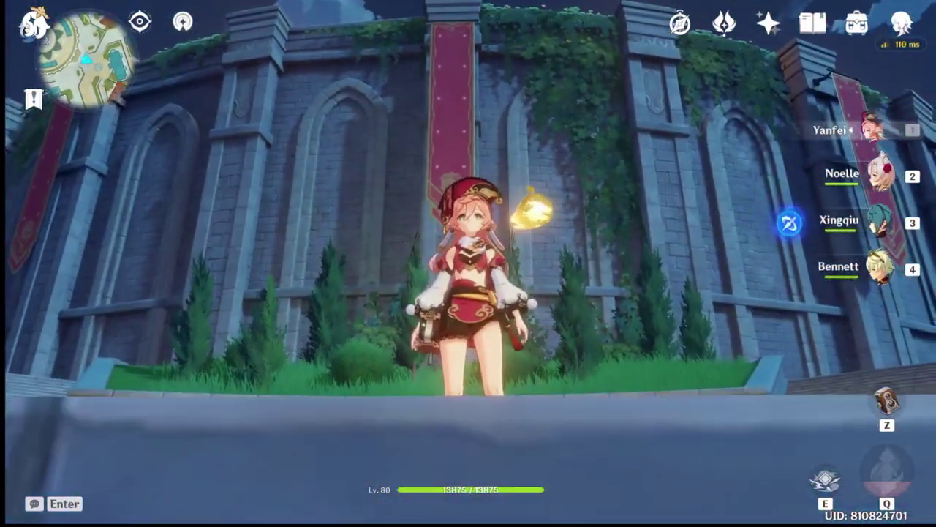
scroll(468, 263, up, 5)
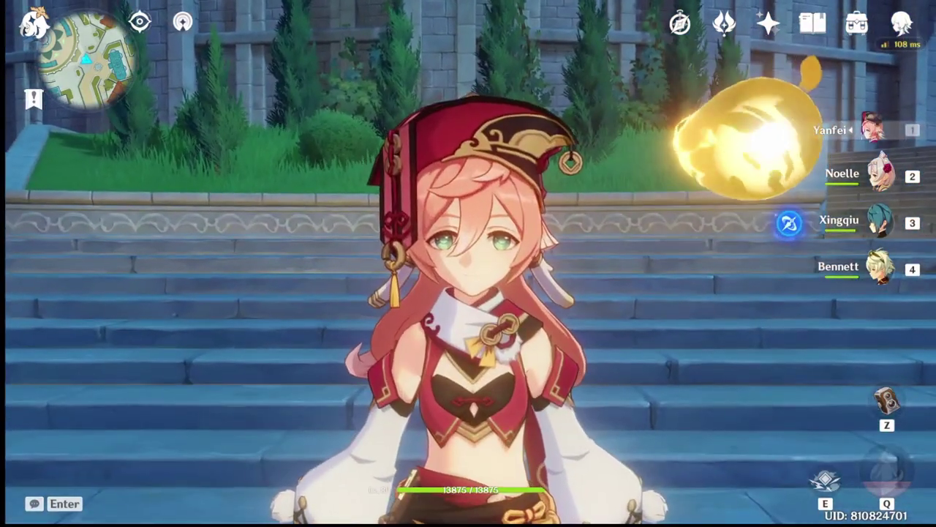
scroll(469, 264, down, 5)
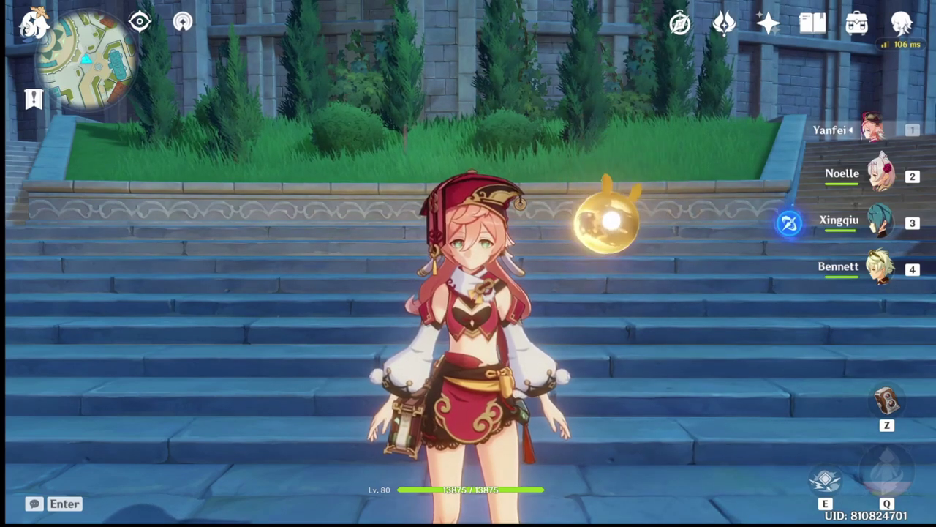
scroll(468, 263, down, 3)
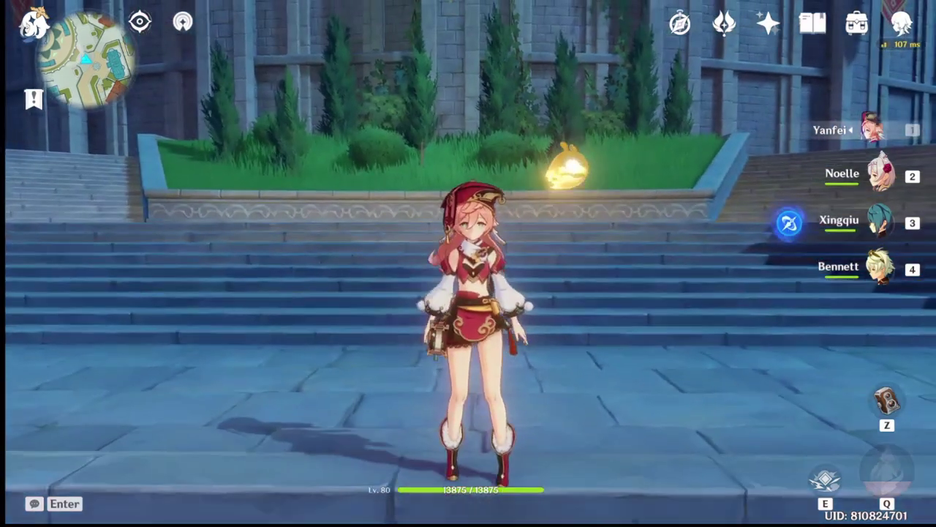